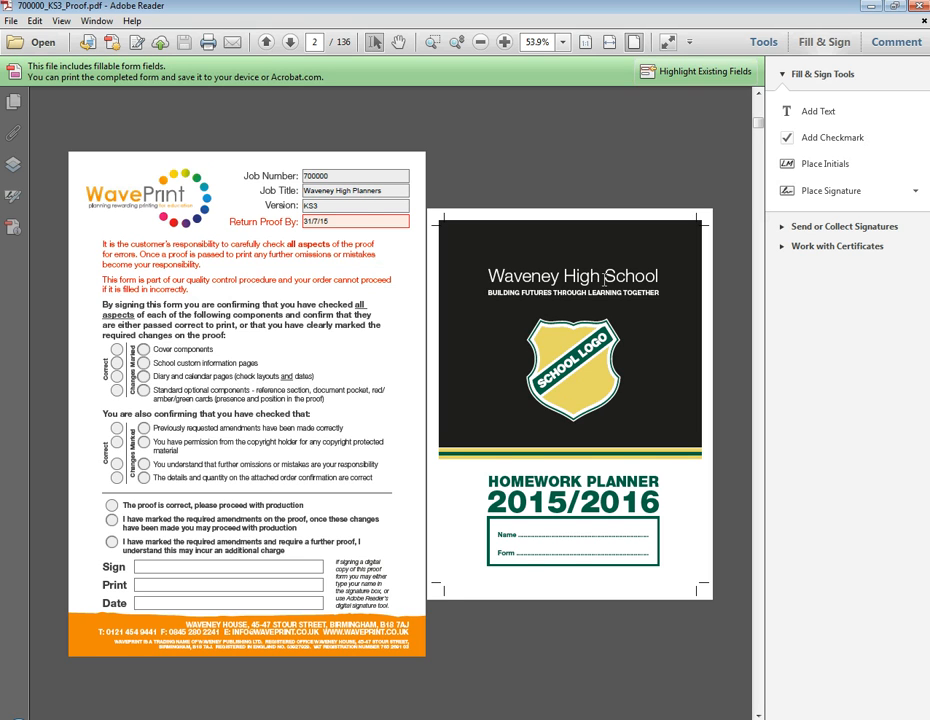
# Step: Scroll through all 136 pages of the proof to the end, then return to page 1
pyautogui.scroll(-3, 604, 277)
pyautogui.scroll(-4, 496, 313)
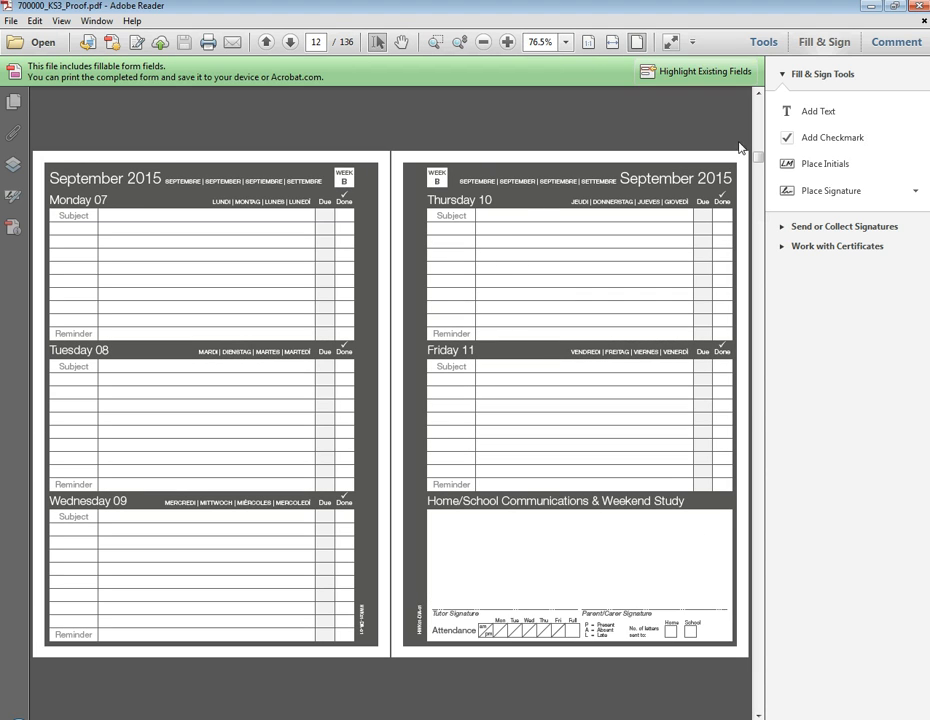
pyautogui.moveTo(762, 158); pyautogui.dragTo(762, 650)
pyautogui.scroll(-1, 669, 526)
pyautogui.scroll(1, 669, 525)
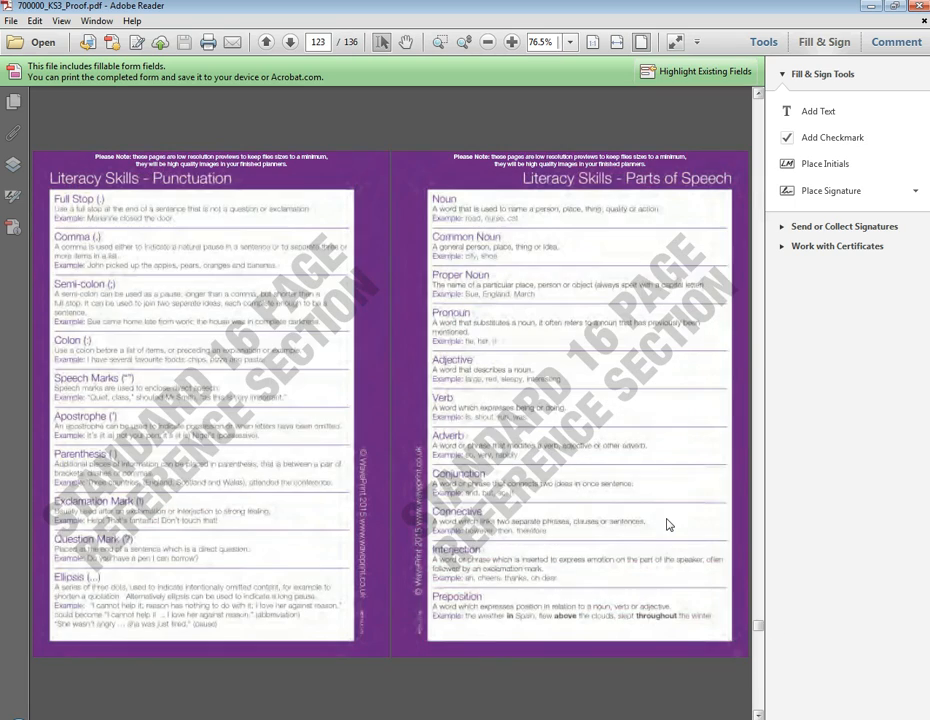
pyautogui.scroll(2, 669, 526)
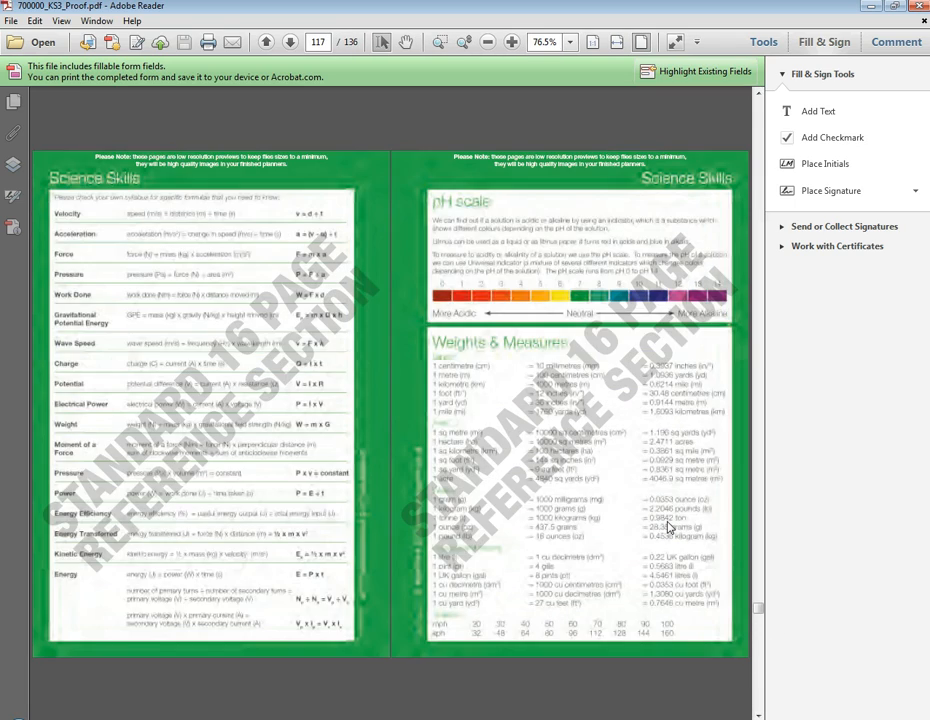
pyautogui.scroll(1, 668, 523)
pyautogui.moveTo(760, 609); pyautogui.dragTo(762, 686)
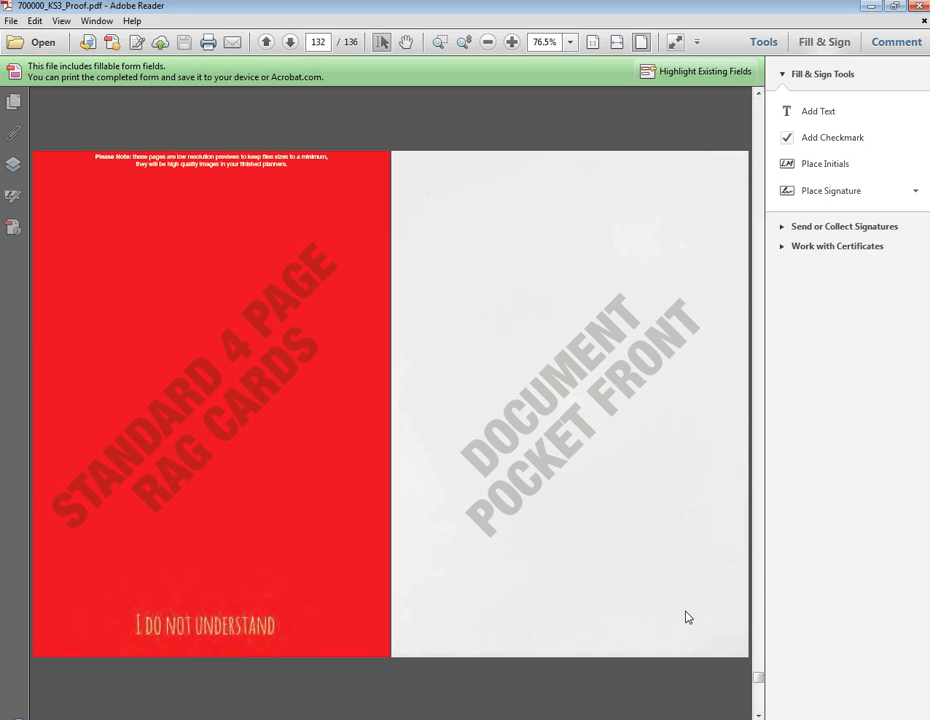
pyautogui.scroll(1, 686, 617)
pyautogui.scroll(3, 686, 613)
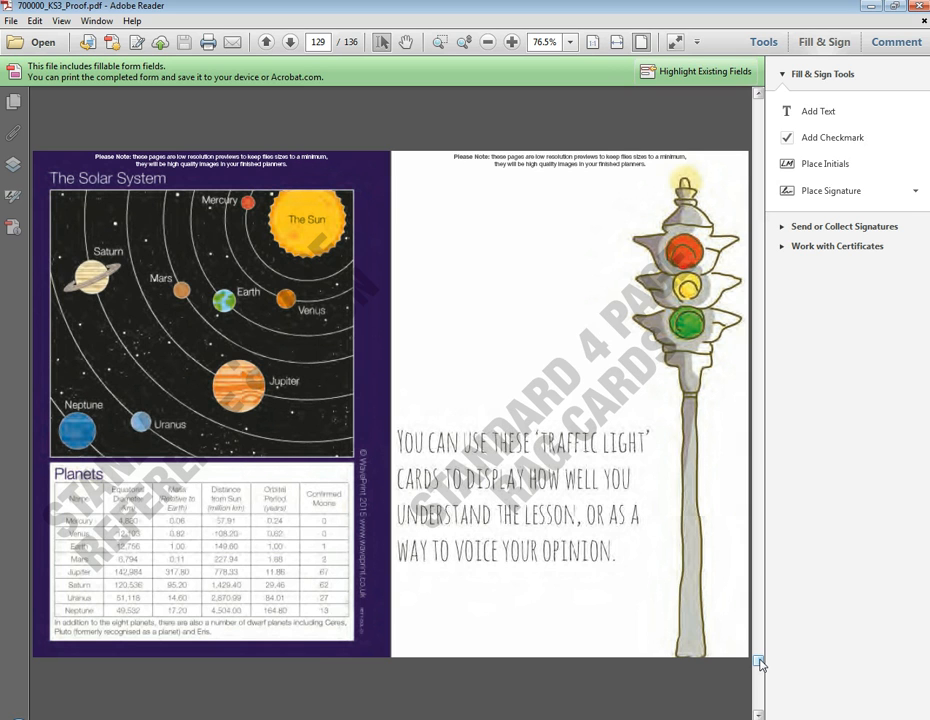
pyautogui.moveTo(760, 664); pyautogui.dragTo(758, 102)
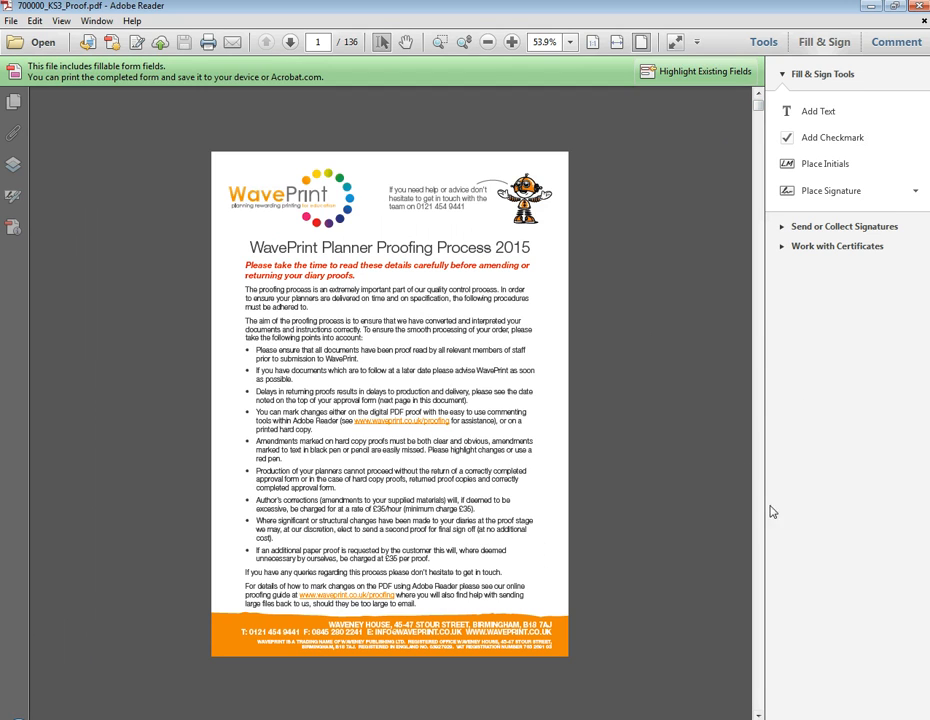
# Step: Move to page 2's approval form and cover spread and show the commenting tools
pyautogui.click(760, 714)
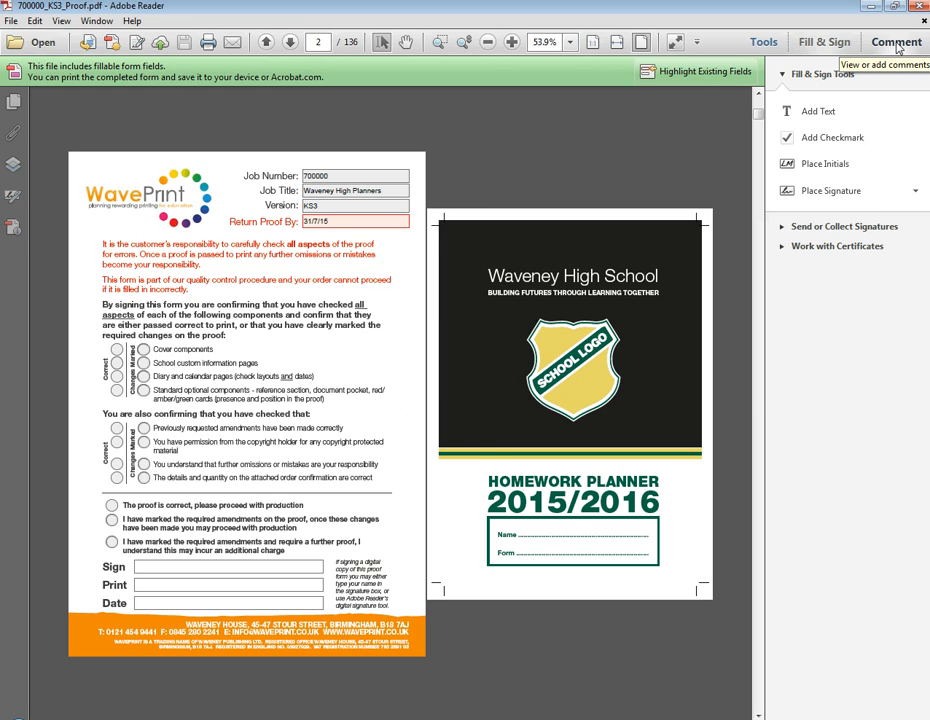
pyautogui.click(896, 44)
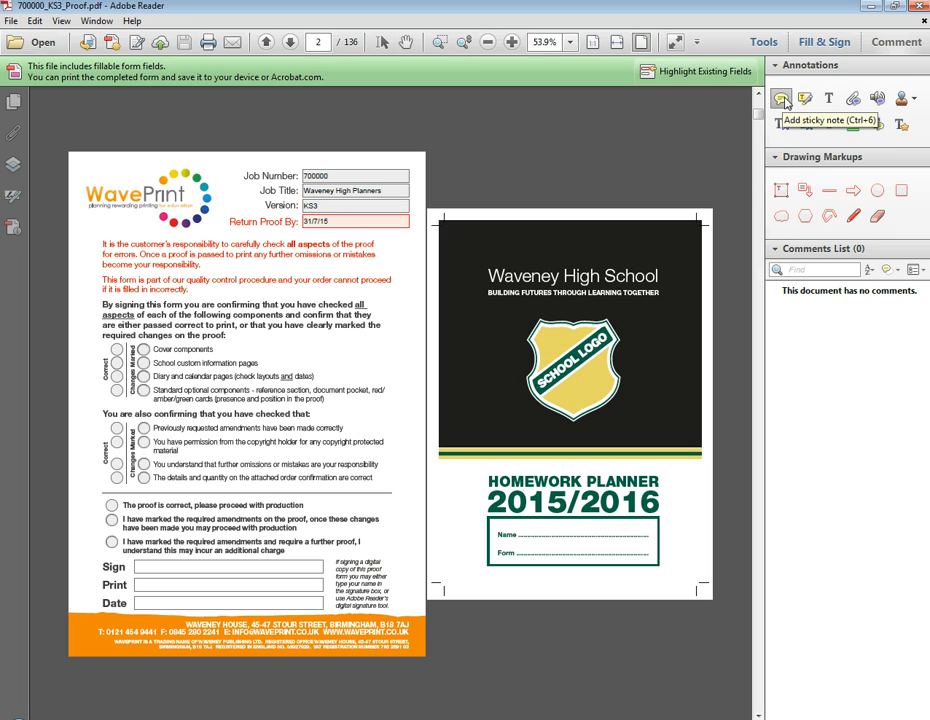
# Step: Add a sticky note beside the cover's school logo reading 'Change background colour to green'
pyautogui.click(781, 98)
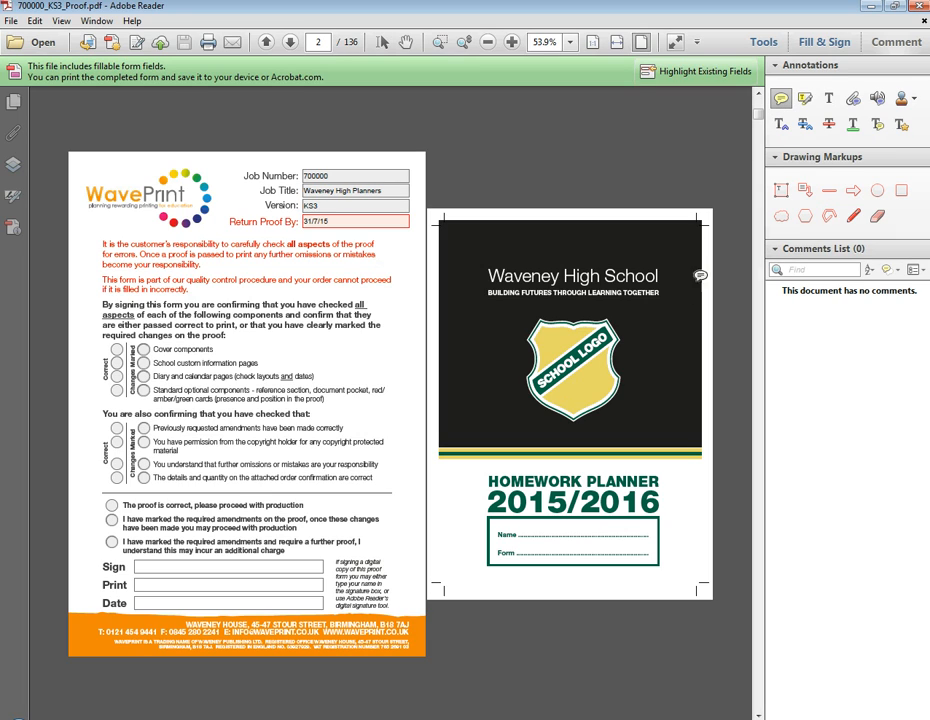
pyautogui.click(657, 349)
pyautogui.write('C')
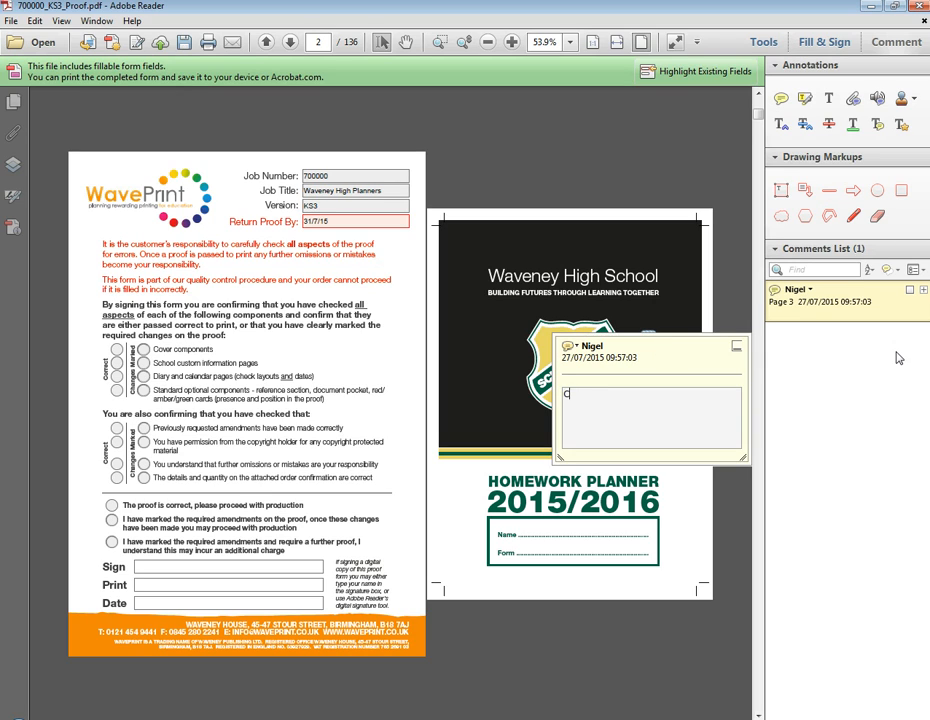
pyautogui.write('hange backgroun dcolour ')
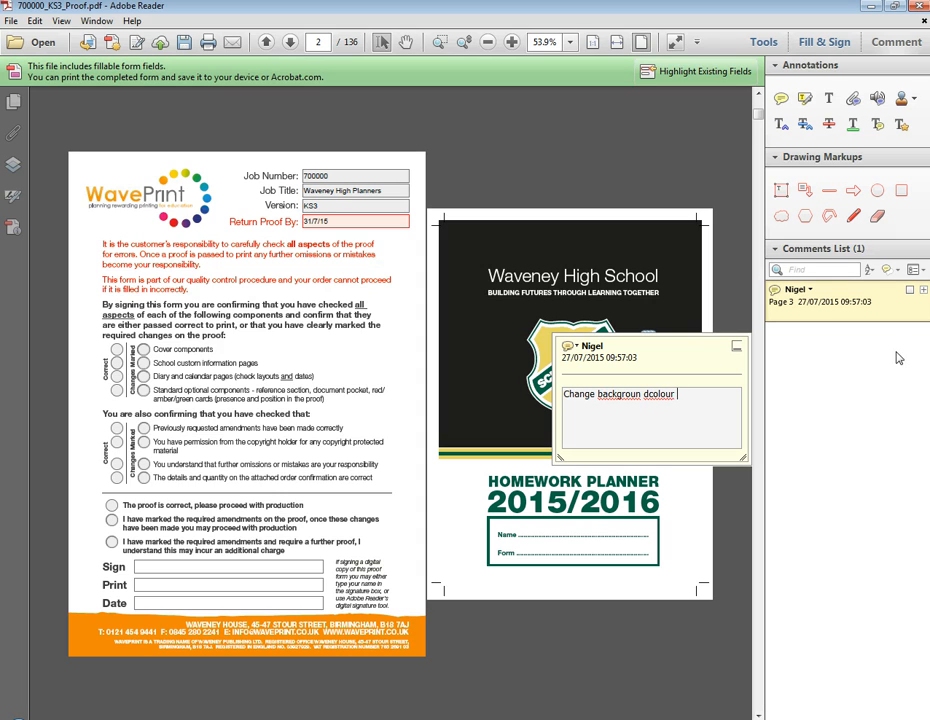
pyautogui.write('to green')
pyautogui.click(648, 394)
pyautogui.press('BackSpace')
pyautogui.click(849, 405)
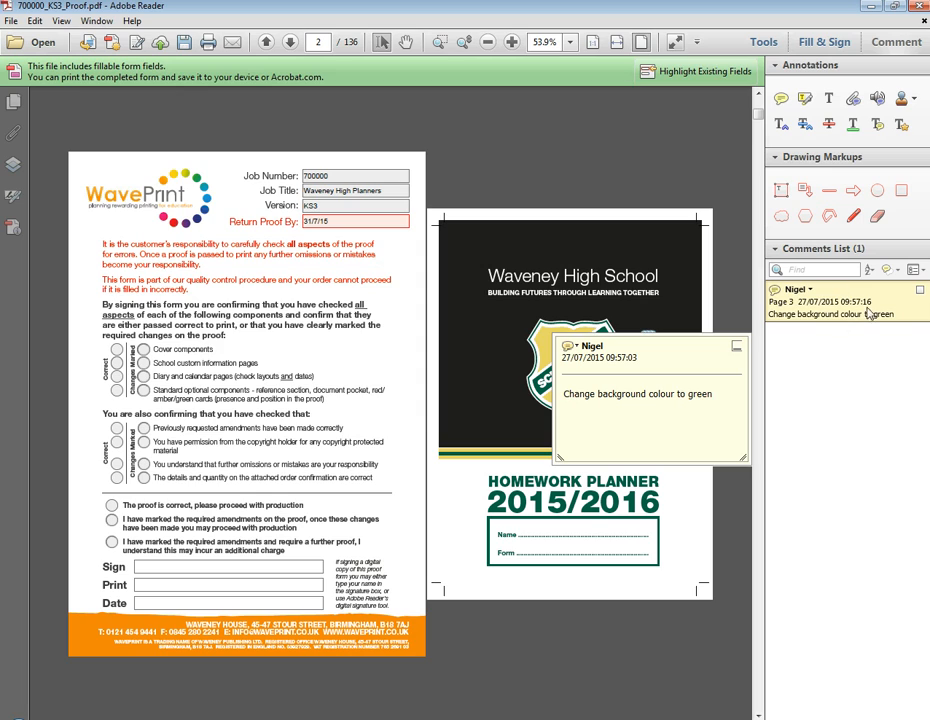
pyautogui.click(738, 304)
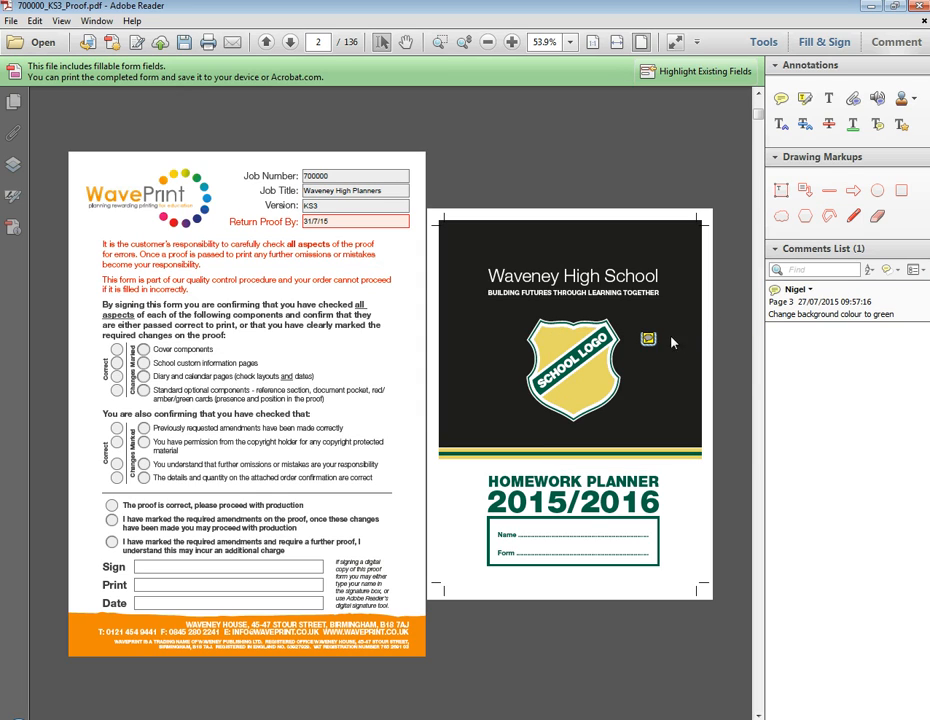
pyautogui.moveTo(652, 339)
# Step: Strike through 'School' in the School Vision Statement heading
pyautogui.scroll(-1, 725, 714)
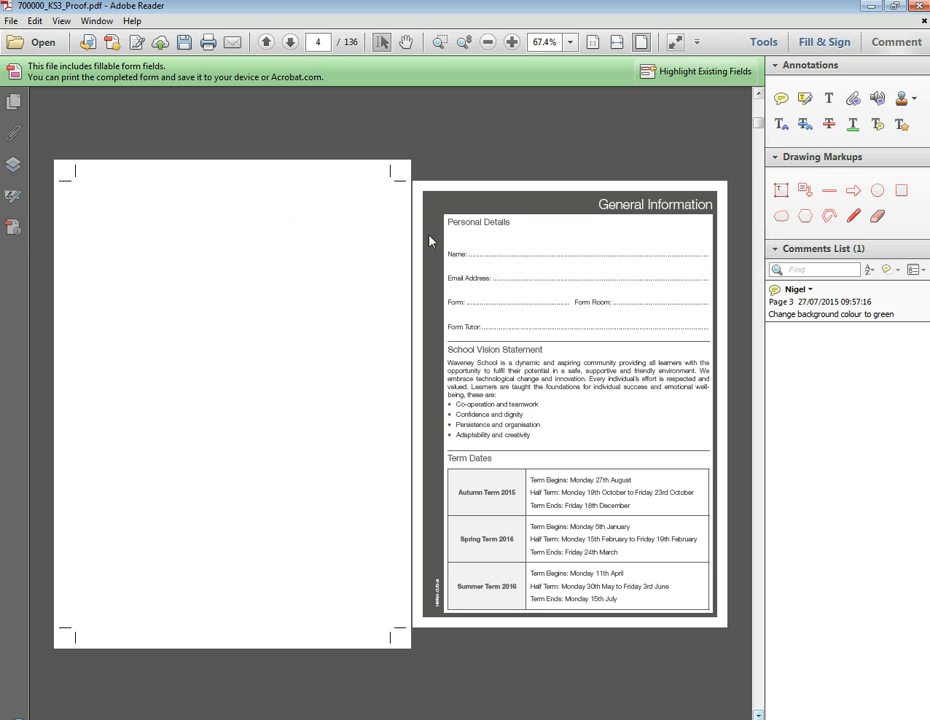
pyautogui.click(828, 124)
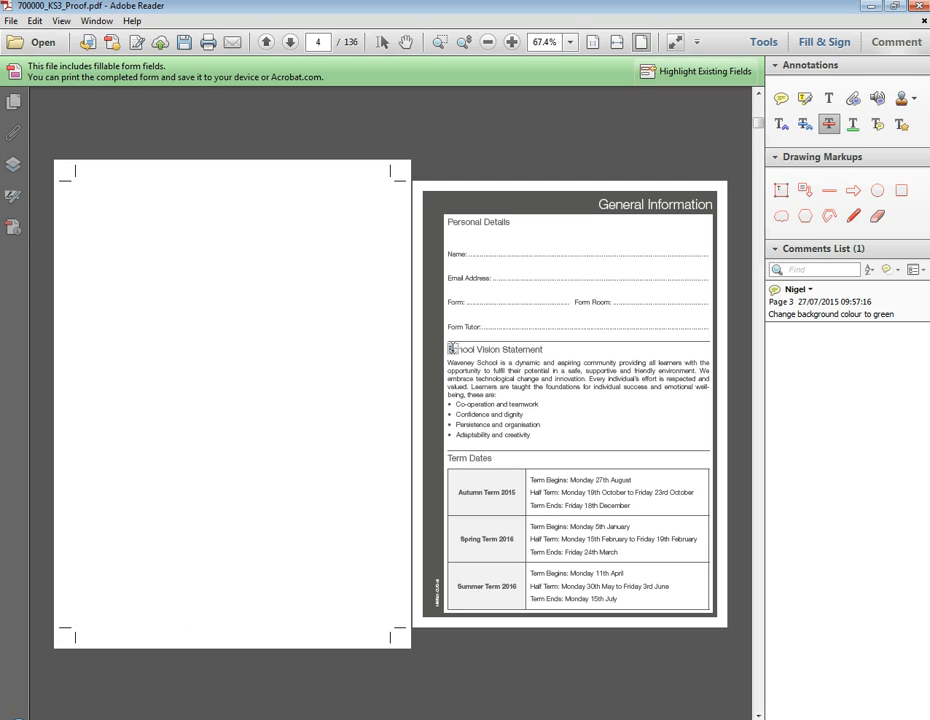
pyautogui.moveTo(447, 349); pyautogui.dragTo(482, 349)
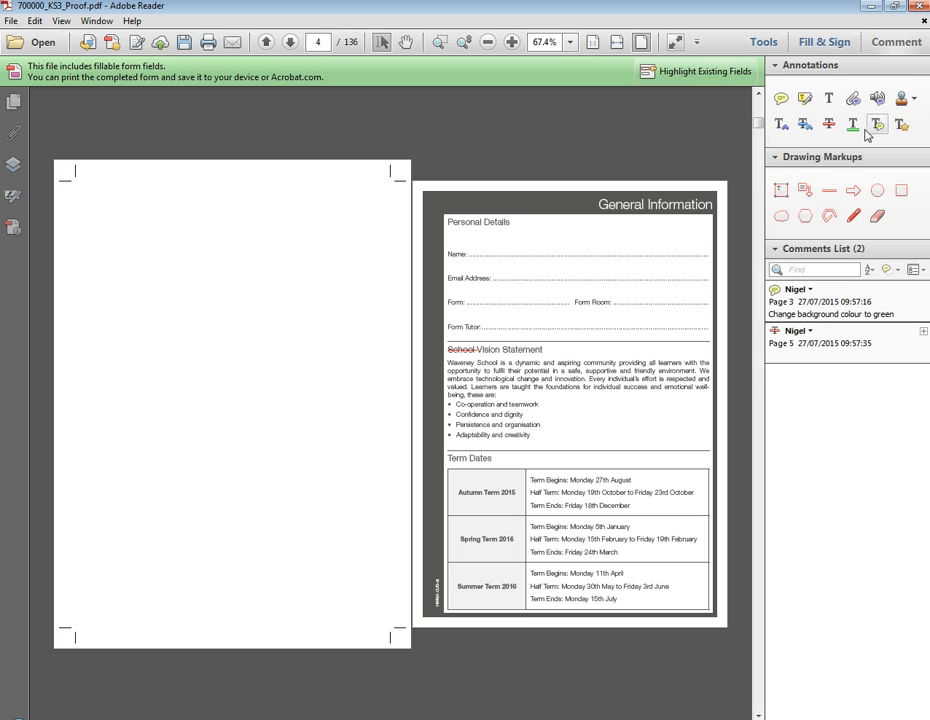
# Step: Mark 'High' for insertion after 'Waveney' in the paragraph
pyautogui.click(781, 127)
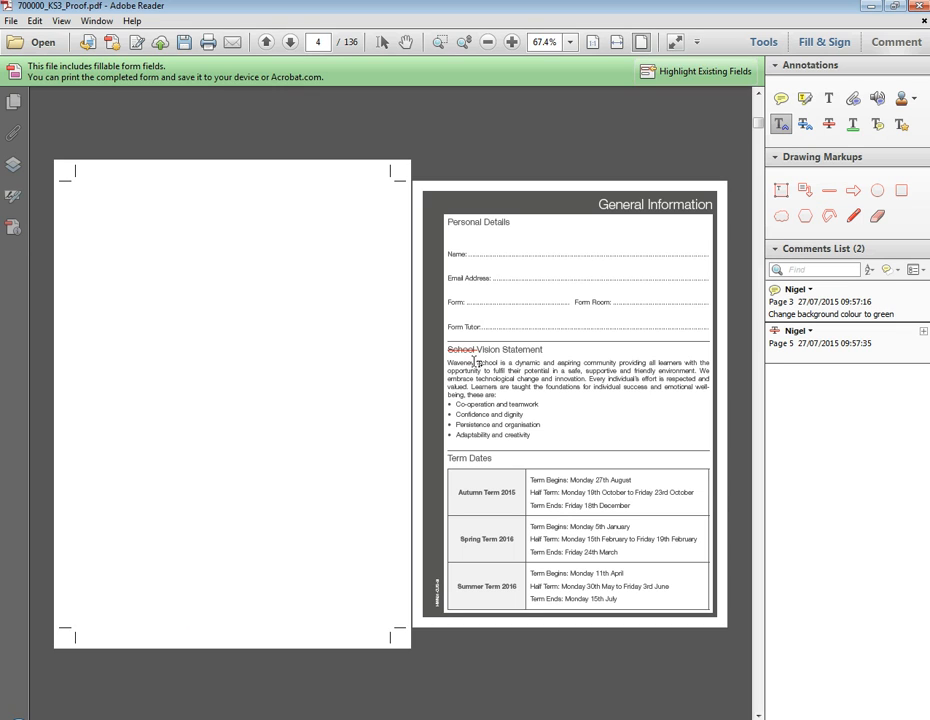
pyautogui.click(475, 362)
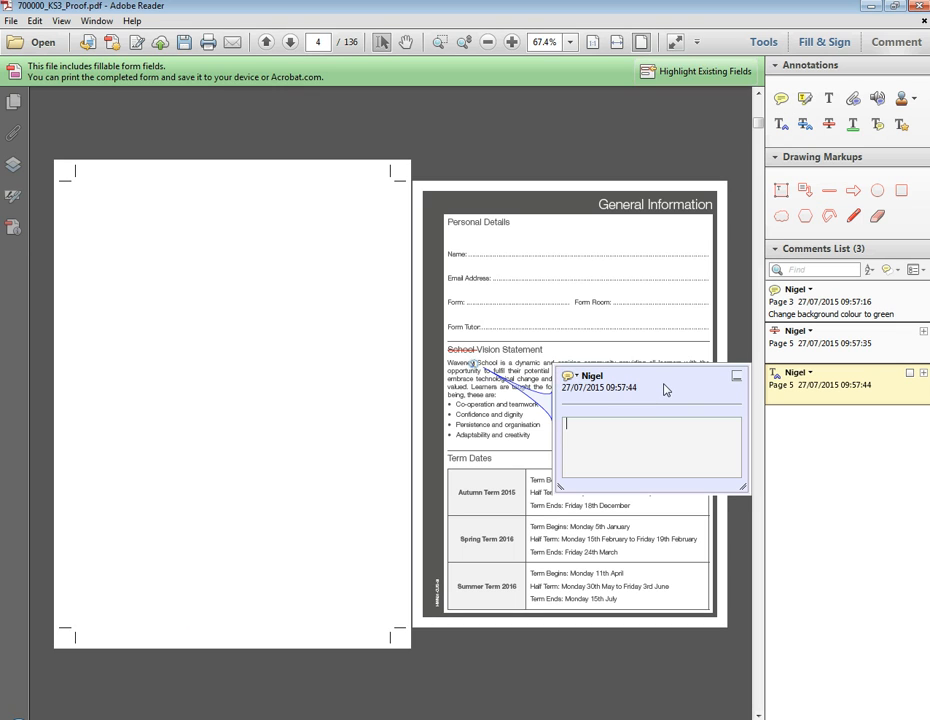
pyautogui.write('High')
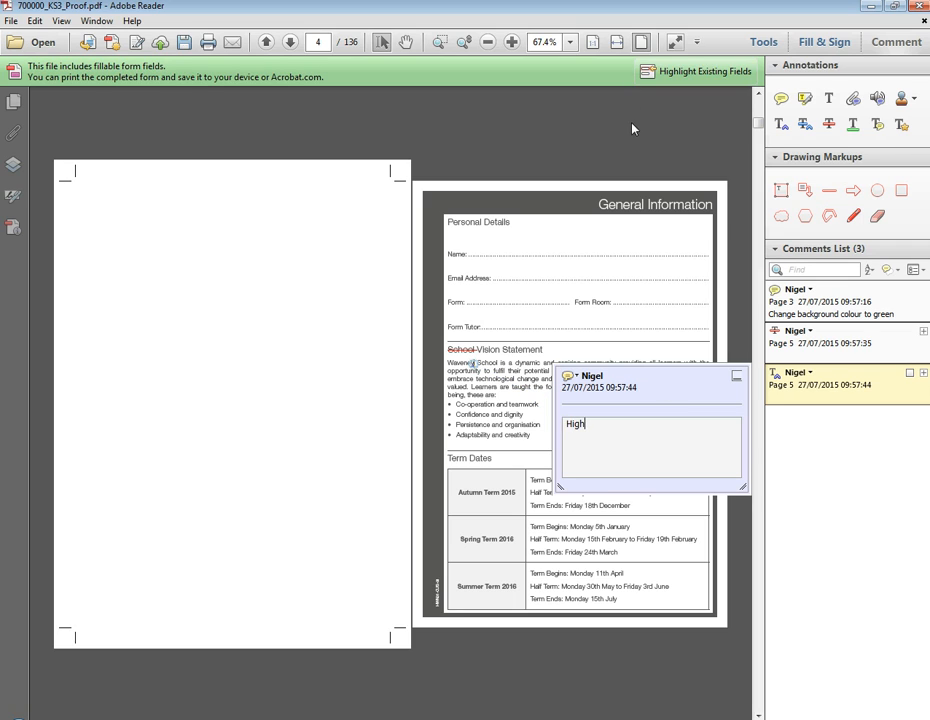
pyautogui.click(632, 128)
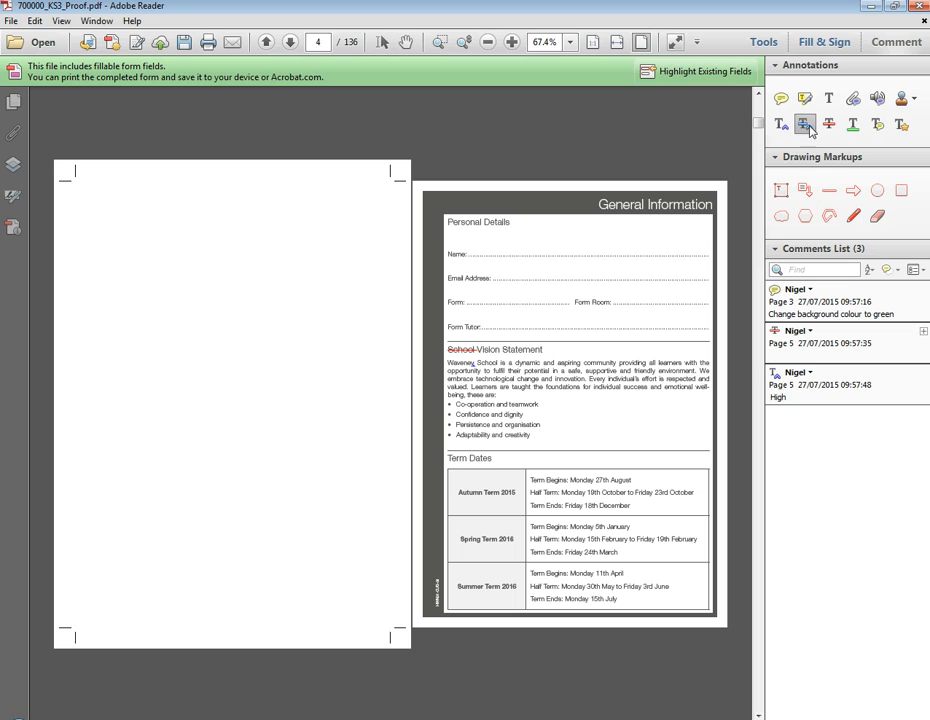
# Step: Mark 'Learners' in the vision statement for replacement with 'Students'
pyautogui.click(806, 126)
pyautogui.moveTo(471, 386); pyautogui.dragTo(498, 386)
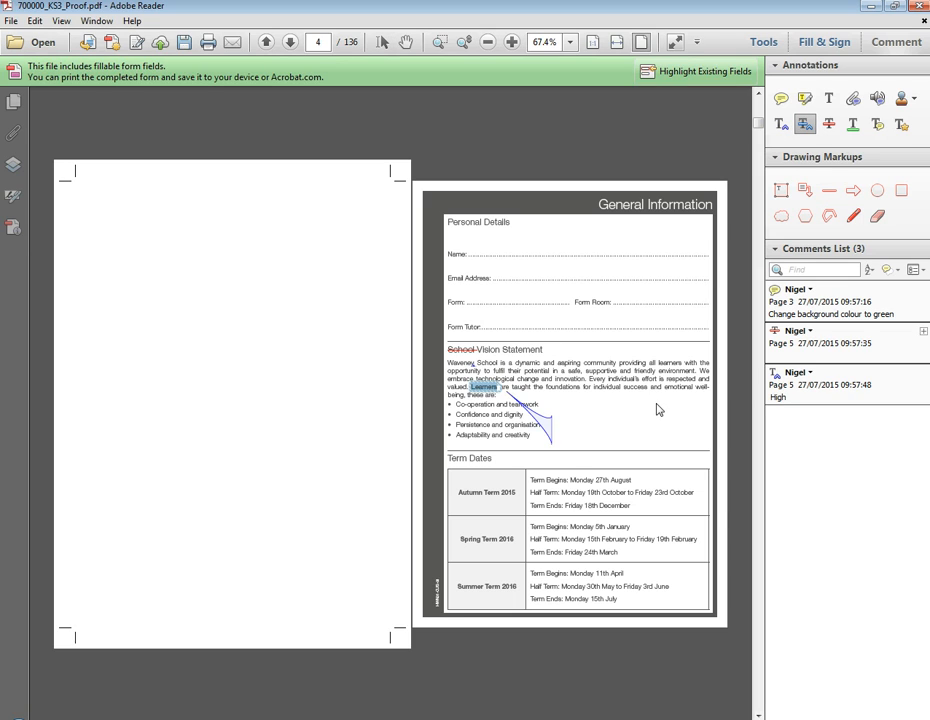
pyautogui.write('Student')
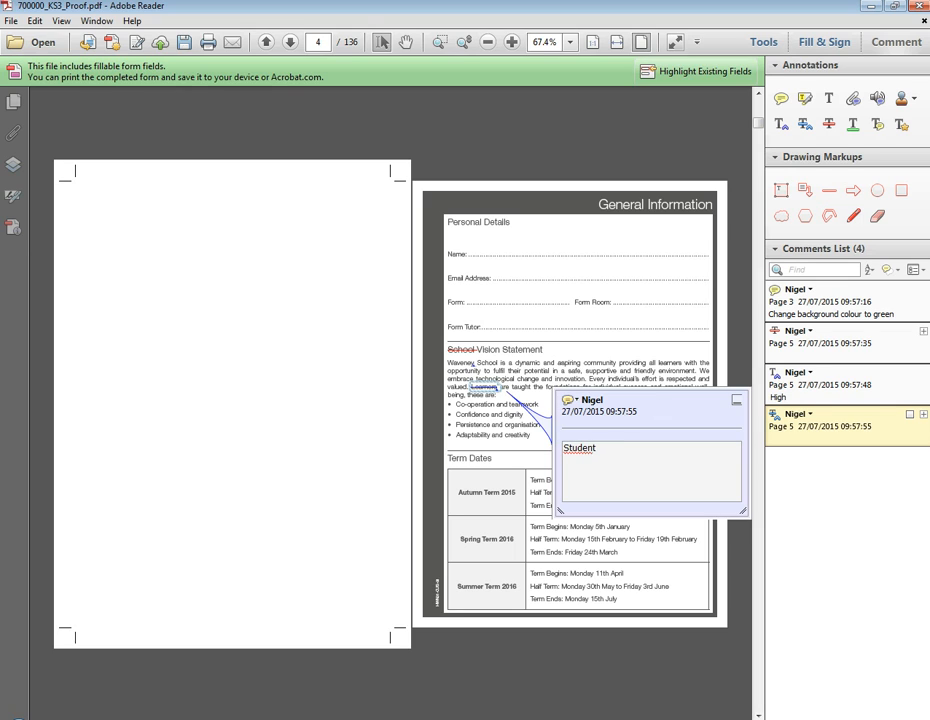
pyautogui.click(665, 315)
pyautogui.click(657, 158)
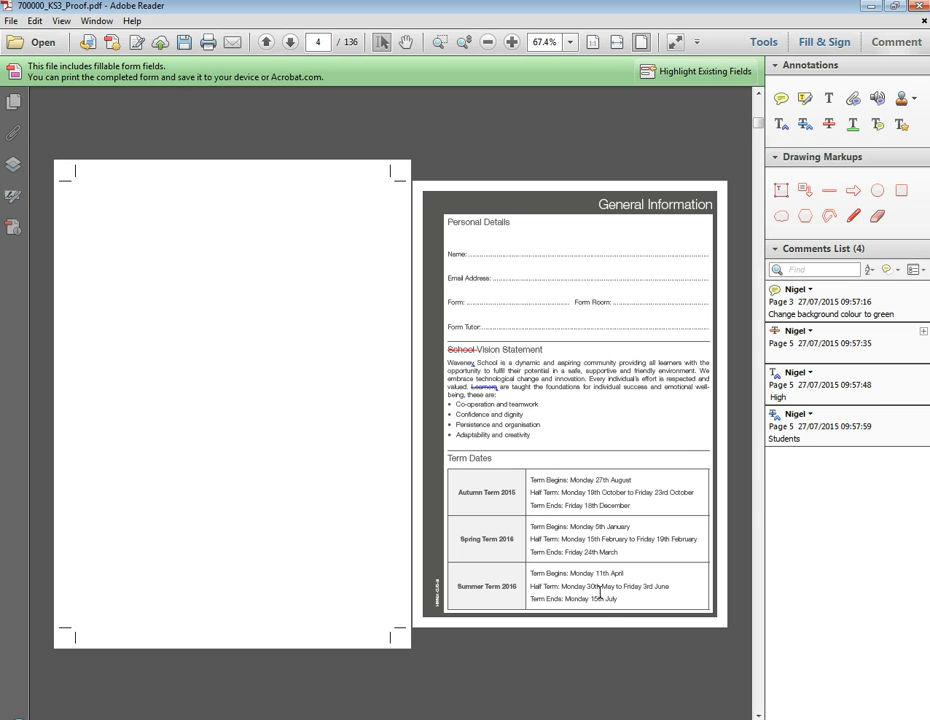
# Step: Highlight the Term Dates table and note: replace with supplied 'term dates' Word document
pyautogui.click(805, 99)
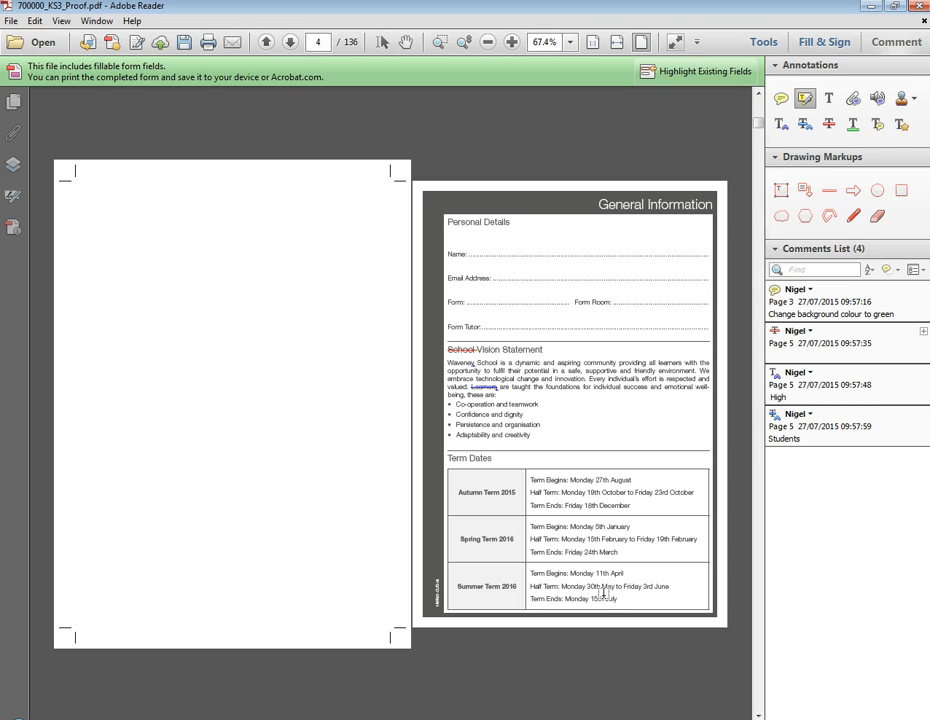
pyautogui.moveTo(617, 600); pyautogui.dragTo(470, 492)
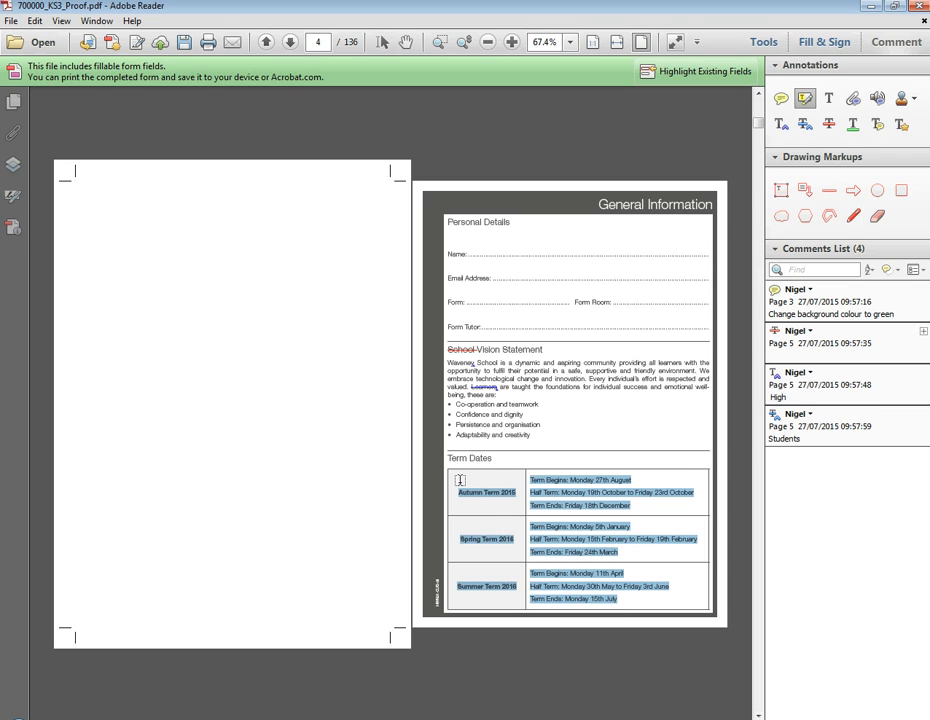
pyautogui.click(781, 98)
pyautogui.click(648, 557)
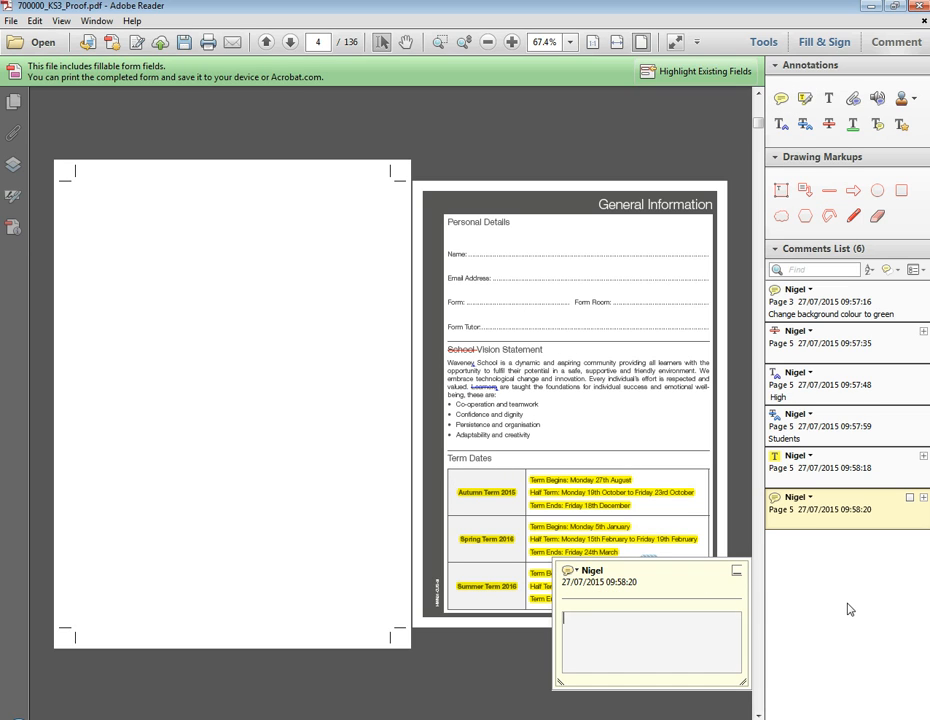
pyautogui.write('Please replace with suppli')
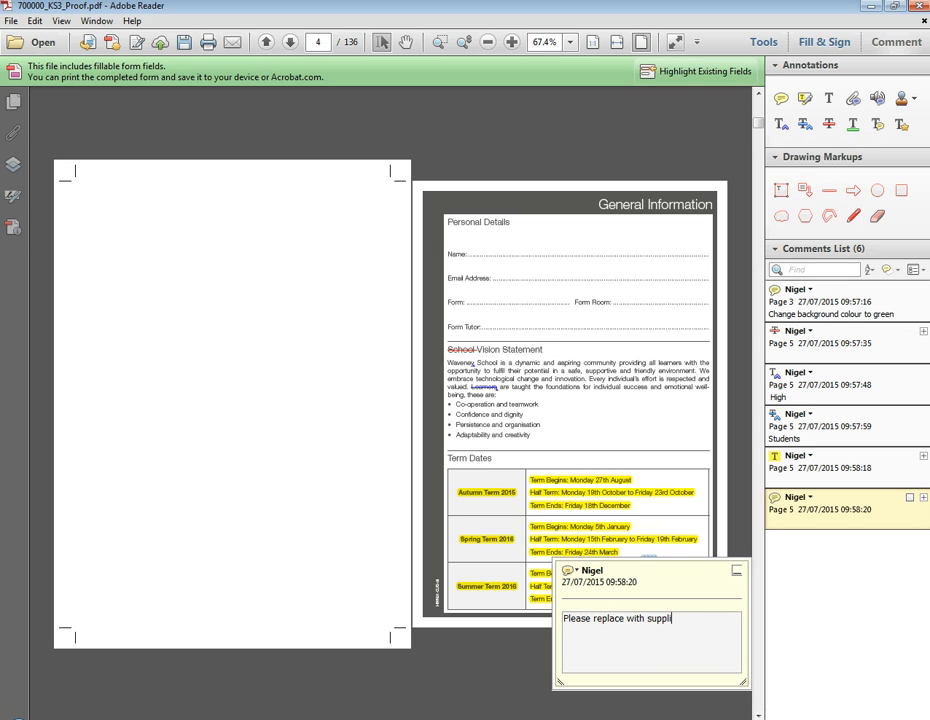
pyautogui.write("ed 'term dates' Word document")
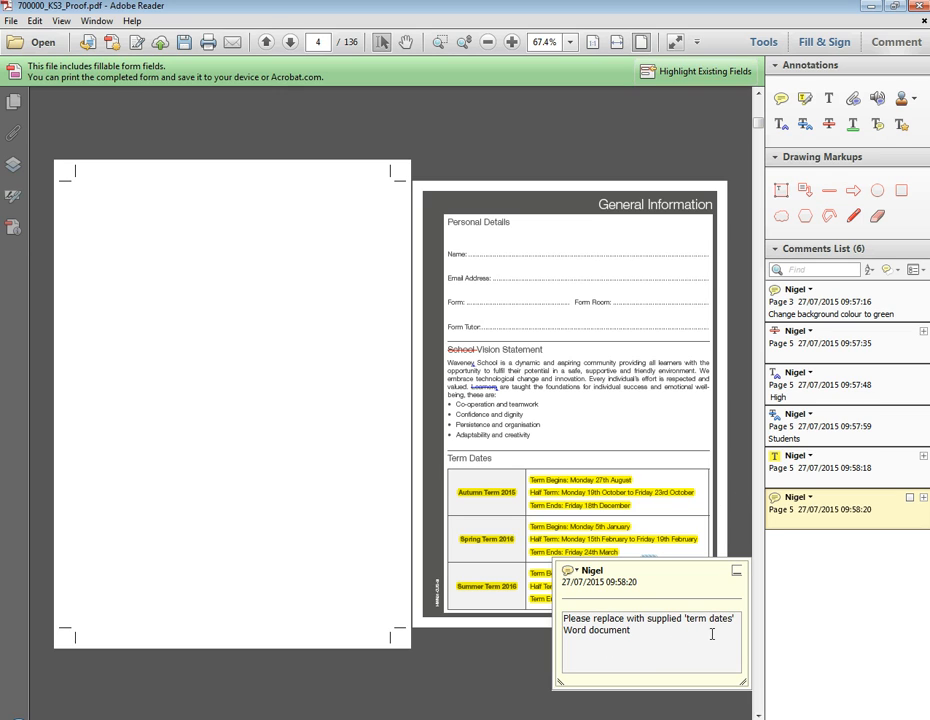
pyautogui.click(571, 467)
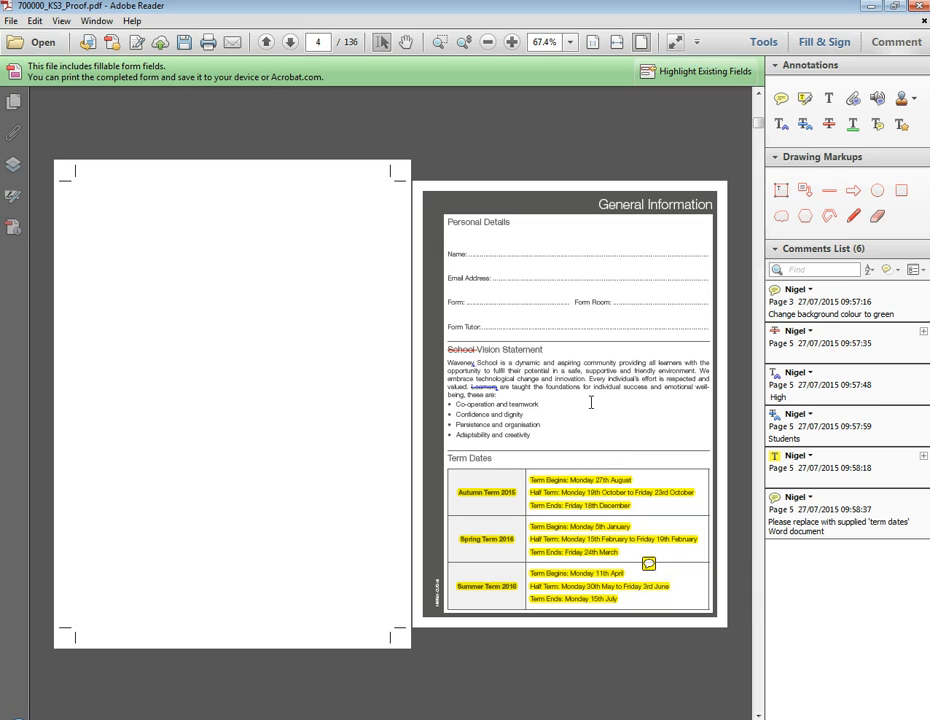
pyautogui.click(901, 193)
# Step: Draw red boxes around the Personal Details and Vision Statement sections
pyautogui.click(903, 196)
pyautogui.moveTo(436, 214); pyautogui.dragTo(714, 337)
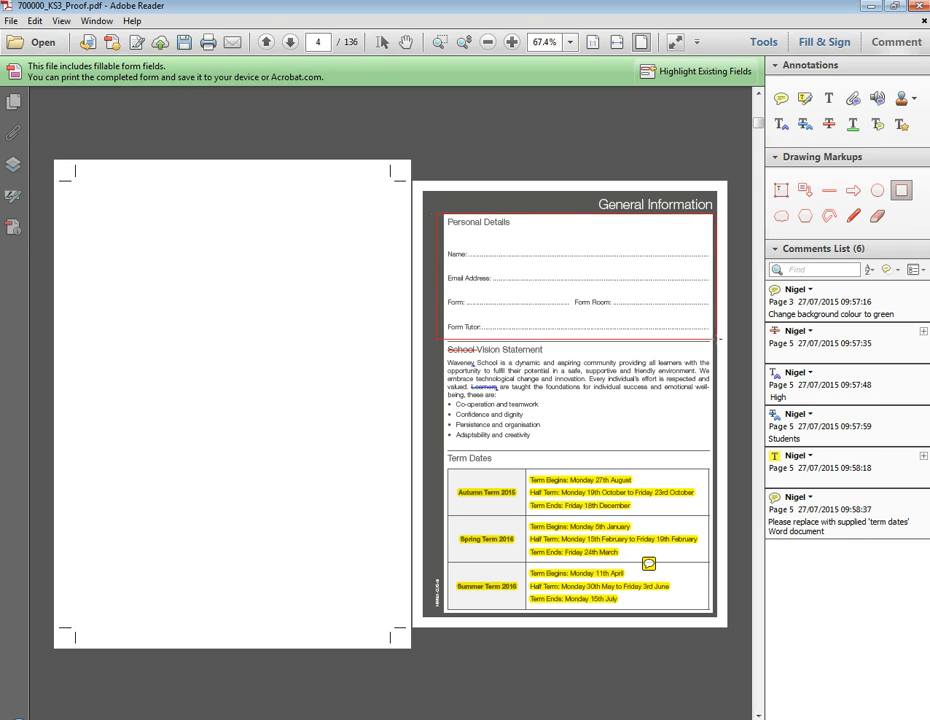
pyautogui.click(903, 196)
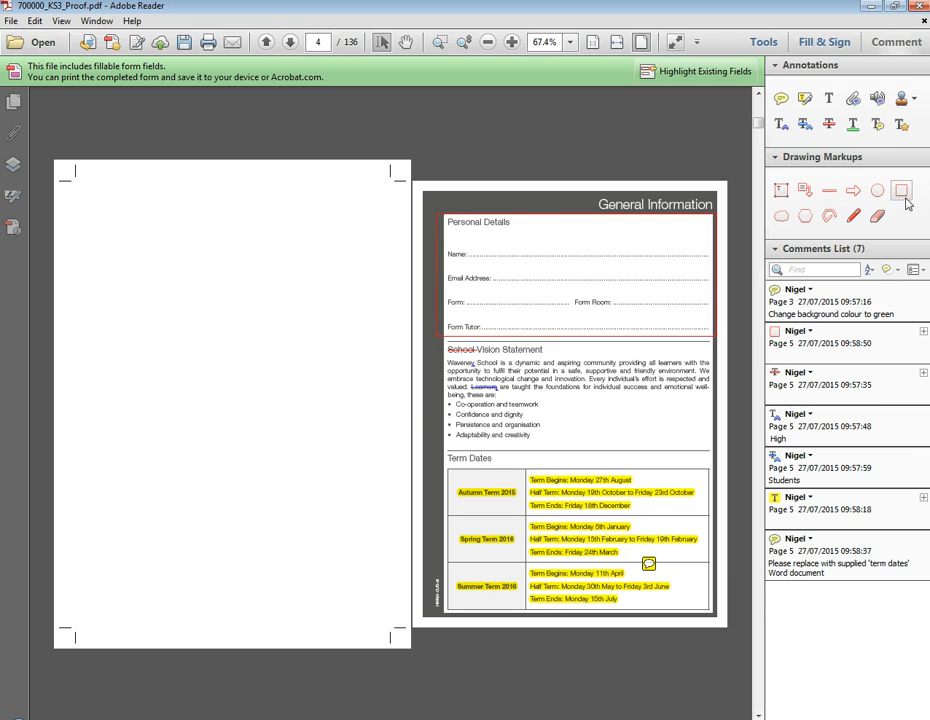
pyautogui.click(462, 337)
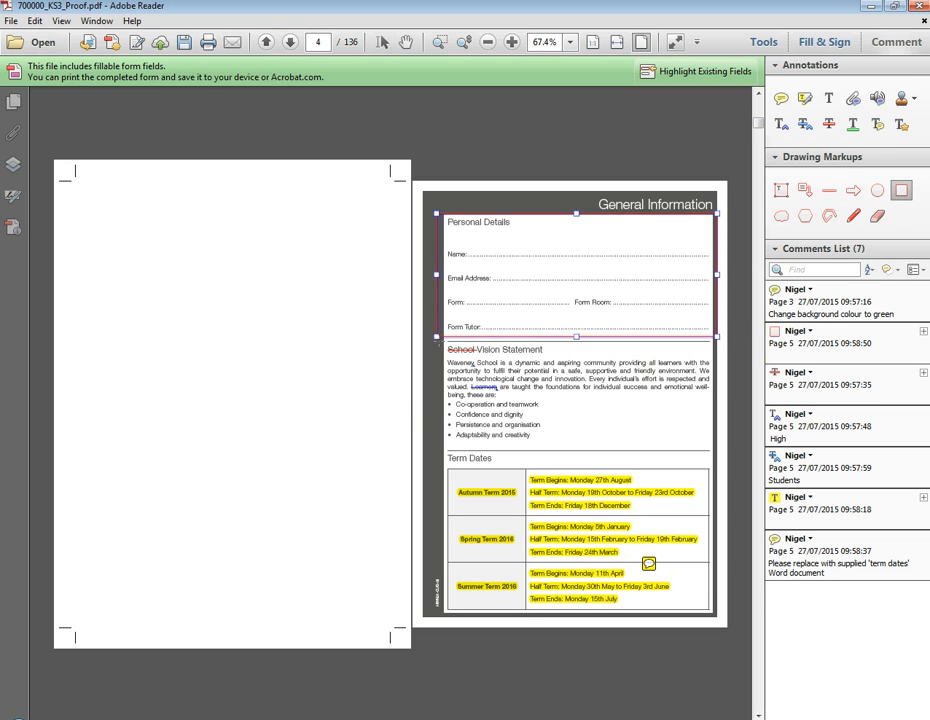
pyautogui.moveTo(706, 457); pyautogui.dragTo(443, 345)
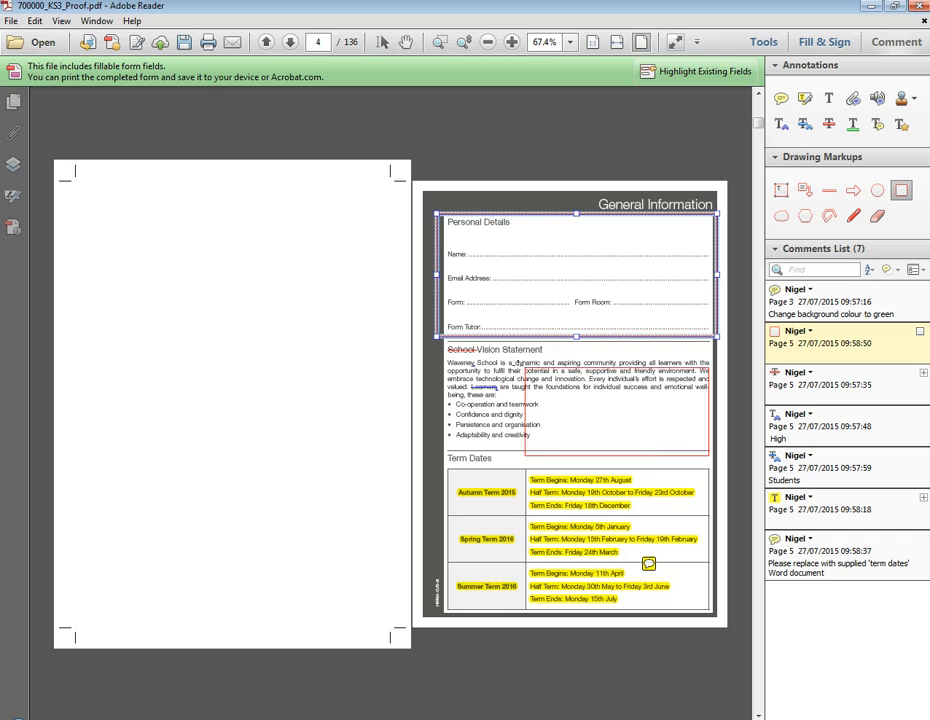
# Step: Draw a red freehand arrow linking the two boxed sections
pyautogui.click(853, 215)
pyautogui.moveTo(689, 302); pyautogui.dragTo(695, 388)
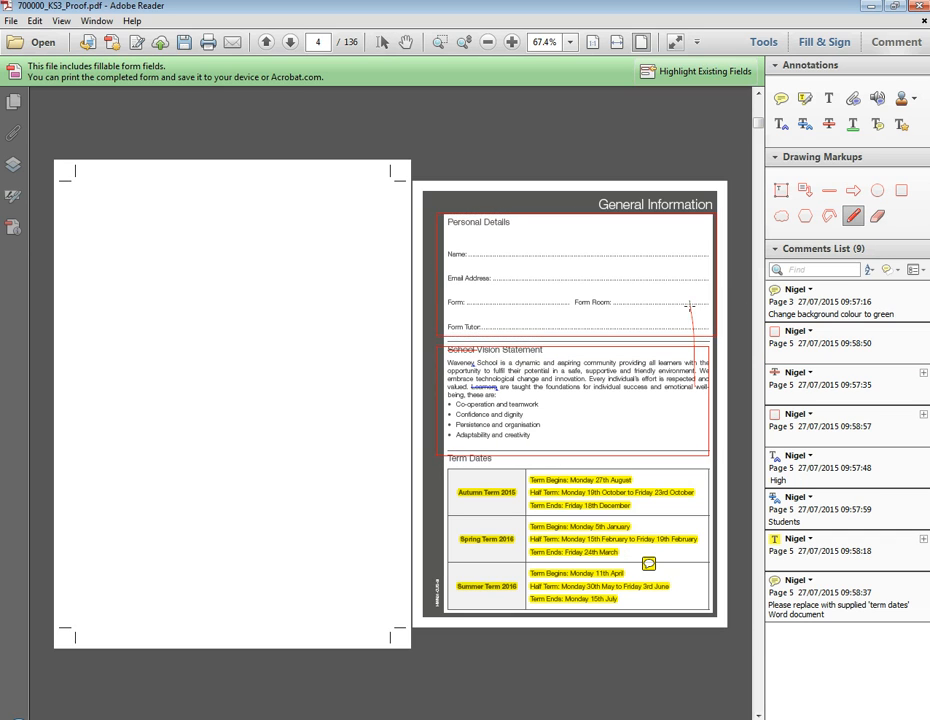
pyautogui.moveTo(684, 307)
pyautogui.mouseDown()
pyautogui.moveTo(689, 293)
pyautogui.moveTo(701, 308)
pyautogui.mouseUp()
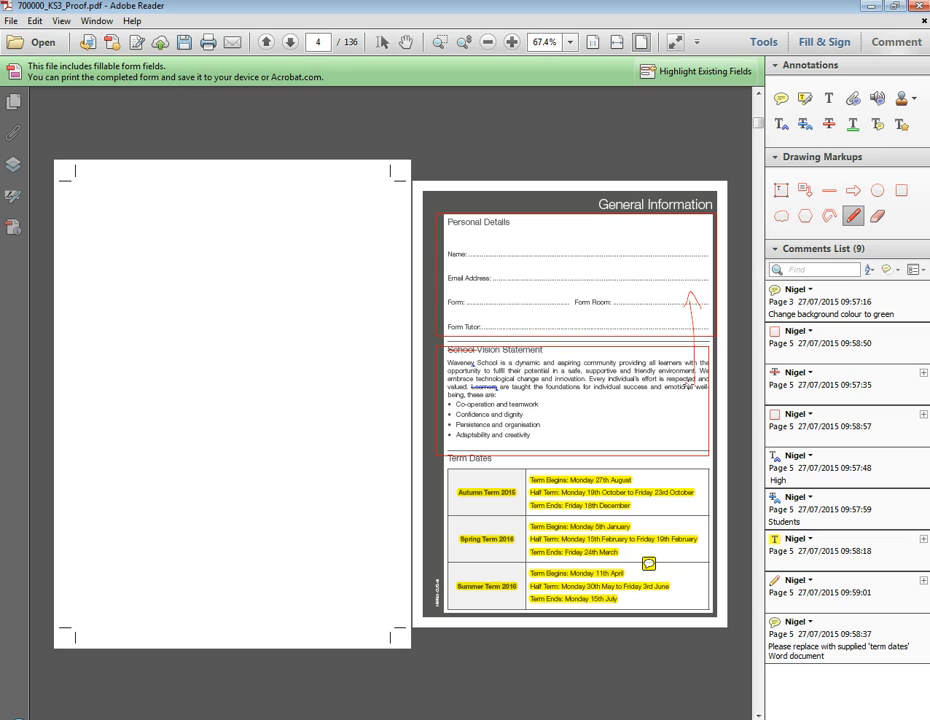
pyautogui.moveTo(689, 386); pyautogui.dragTo(703, 387)
# Step: Scroll through the marked-up spreads, then return to page 2's approval form
pyautogui.scroll(-3, 368, 403)
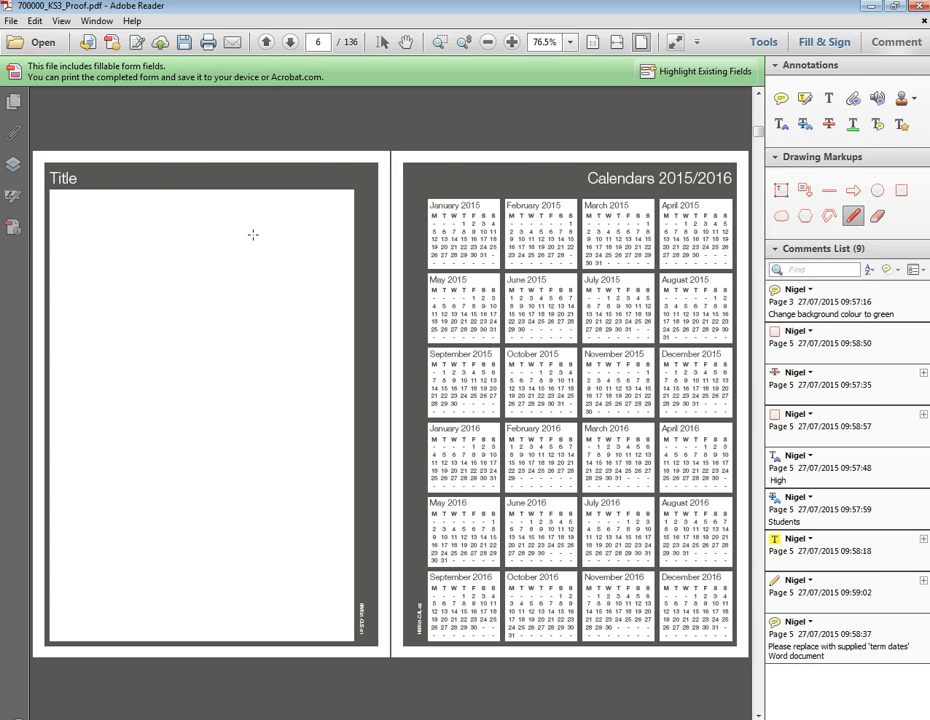
pyautogui.scroll(-3, 250, 233)
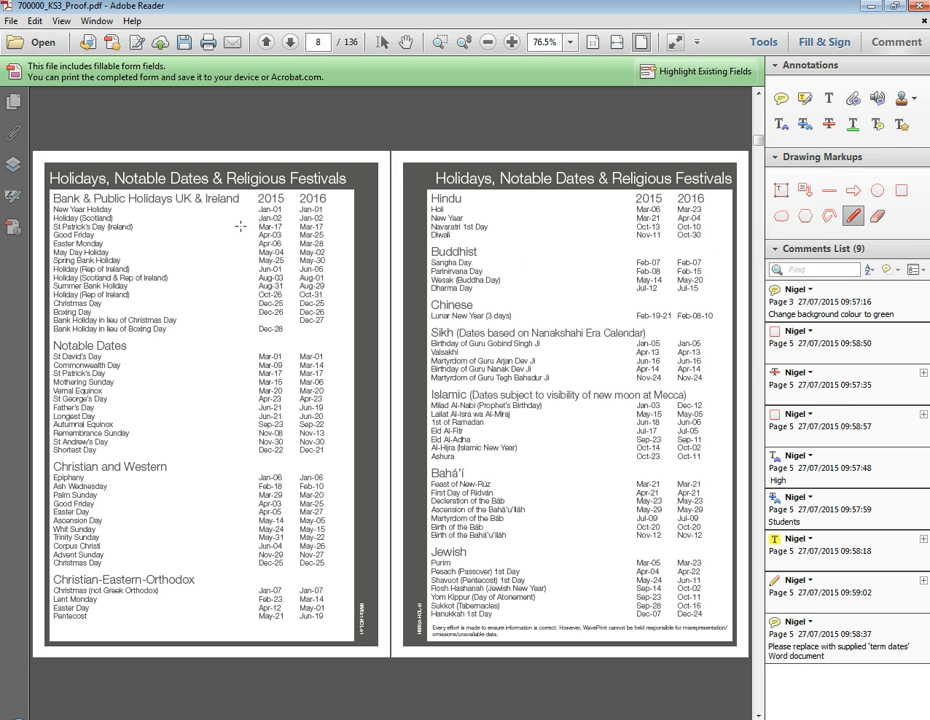
pyautogui.scroll(-3, 240, 226)
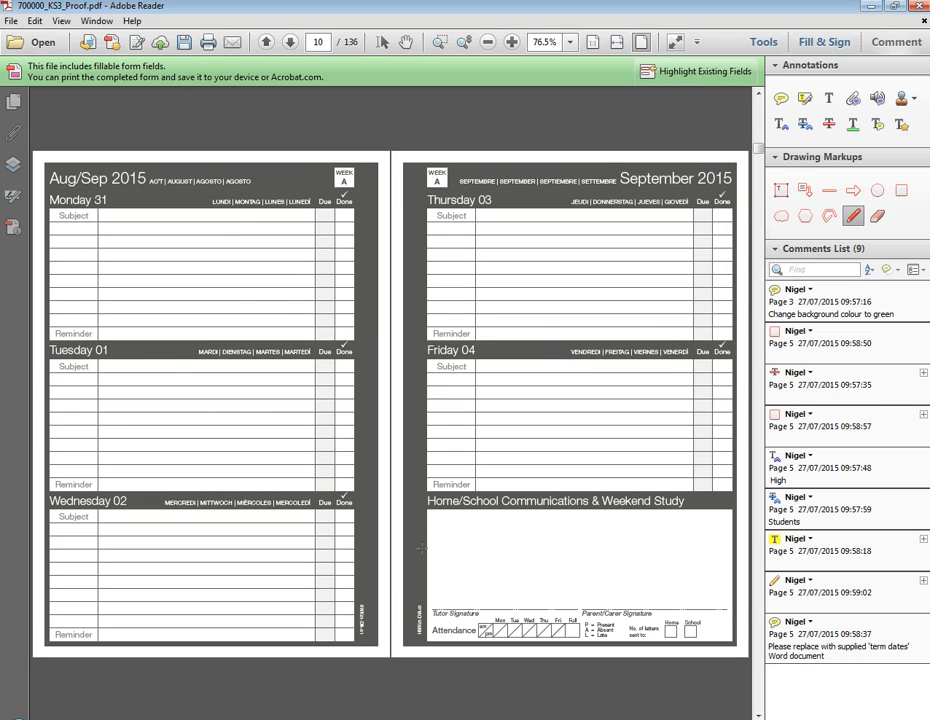
pyautogui.scroll(-3, 395, 400)
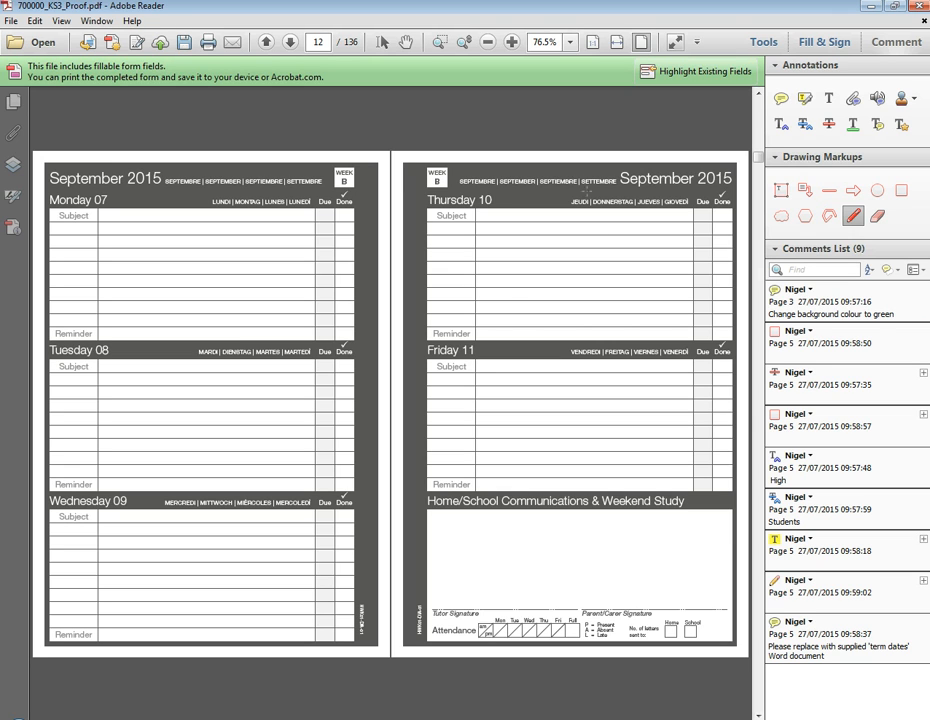
pyautogui.moveTo(757, 158); pyautogui.dragTo(757, 106)
pyautogui.scroll(-1, 753, 400)
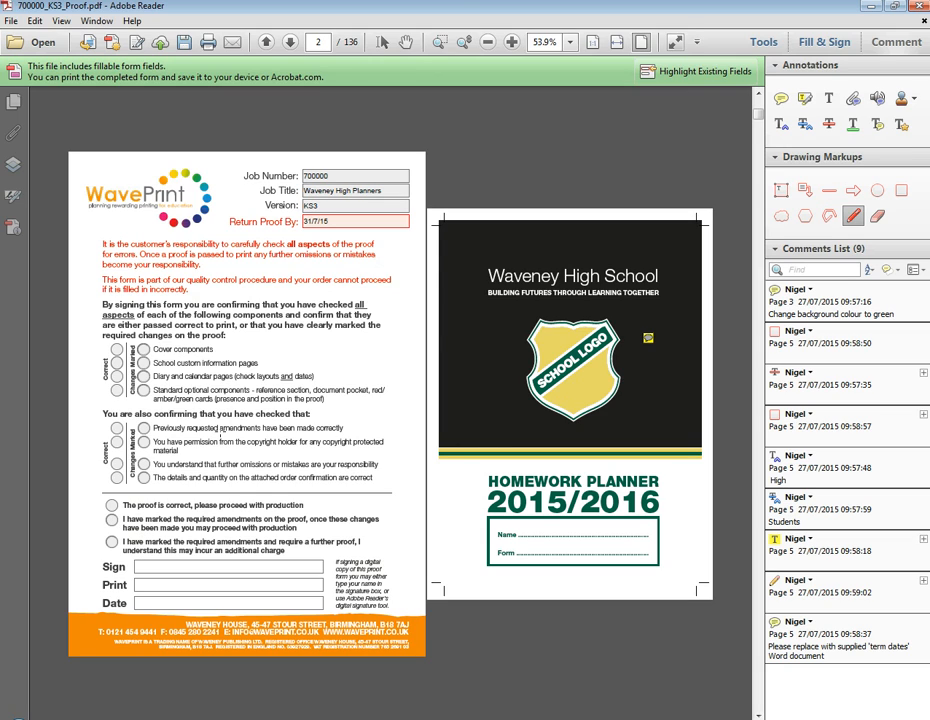
# Step: Switch to the Selection tool to turn off pencil drawing
pyautogui.click(383, 45)
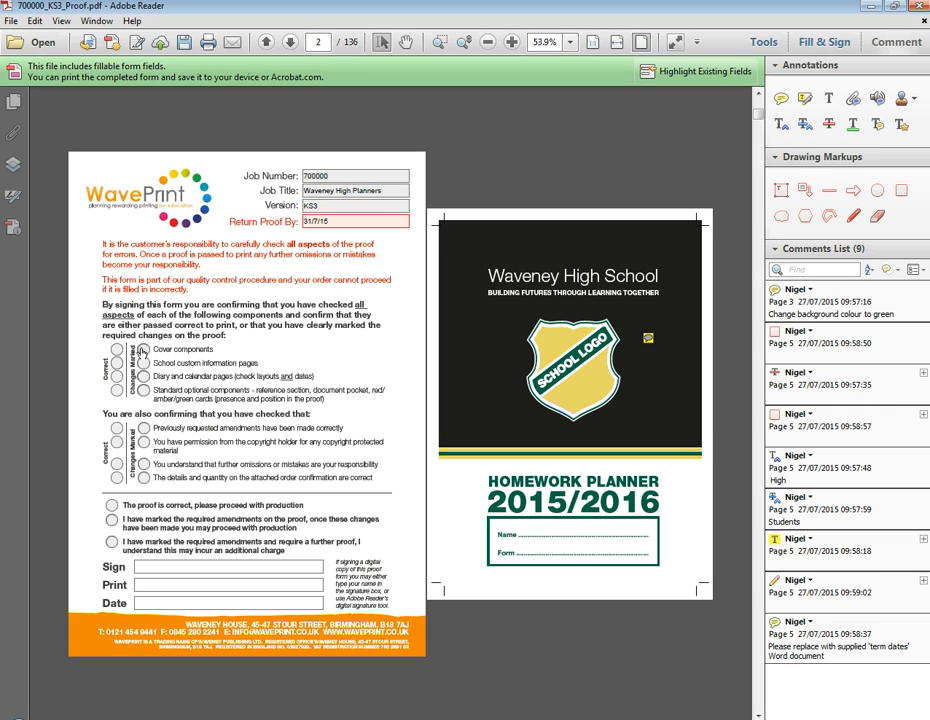
# Step: Mark cover and school information pages as changed; diary, optional components, amendments, copyright correct
pyautogui.click(143, 349)
pyautogui.click(143, 363)
pyautogui.click(116, 376)
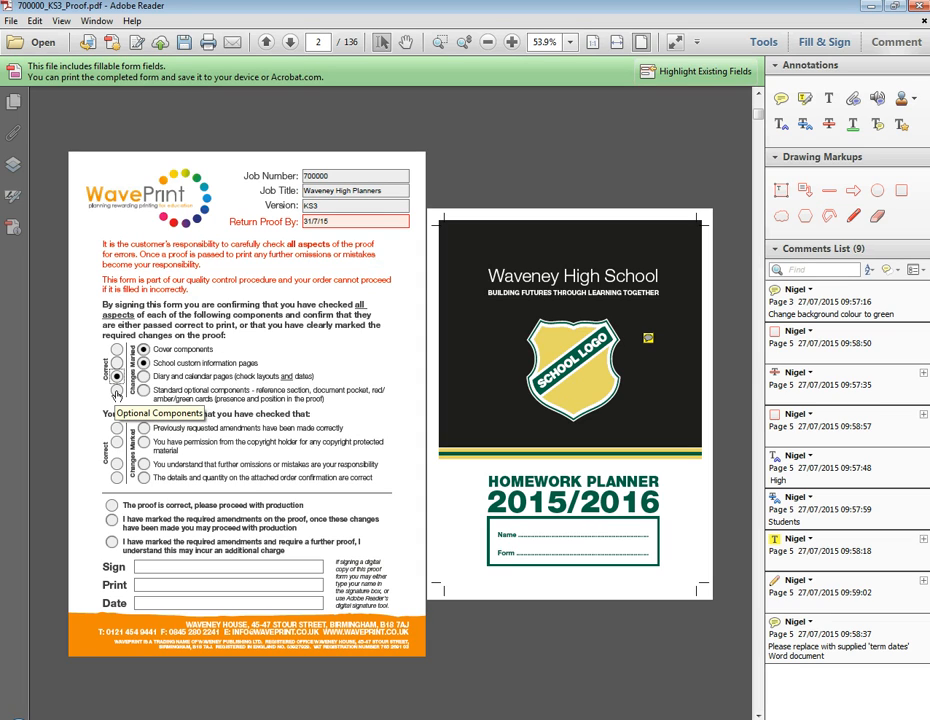
pyautogui.click(116, 392)
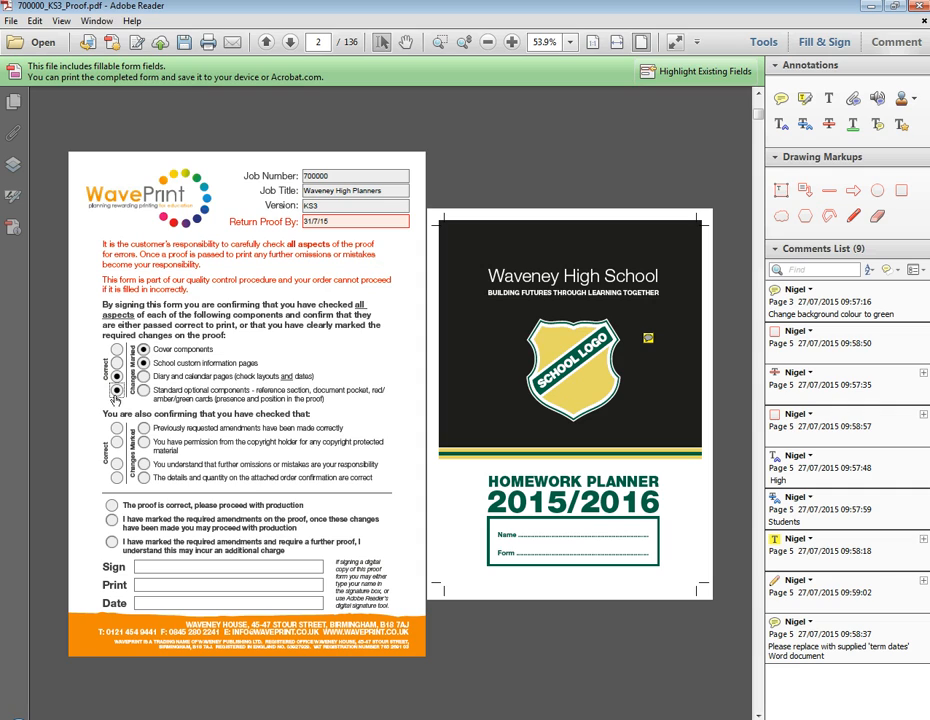
pyautogui.click(116, 428)
pyautogui.click(116, 442)
# Step: Mark omissions and details/quantity rows correct, and select 'I have marked the required amendments'
pyautogui.click(117, 464)
pyautogui.click(116, 478)
pyautogui.click(112, 520)
pyautogui.click(160, 566)
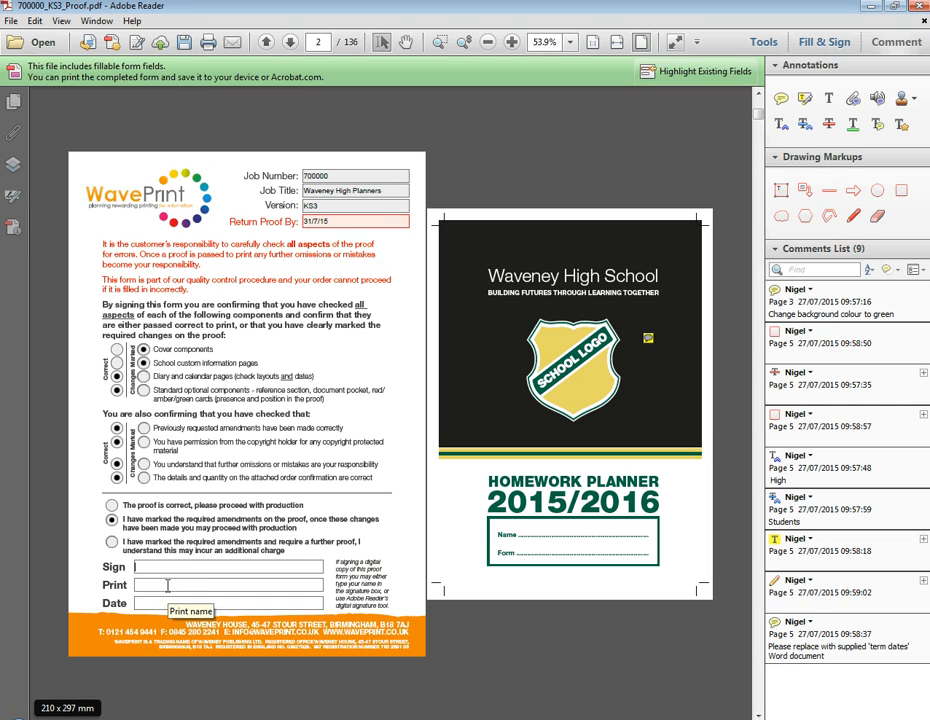
# Step: Enter the reviewer's full name in the Sign and Print fields and date the approval form 27/7/15
pyautogui.press('Tab')
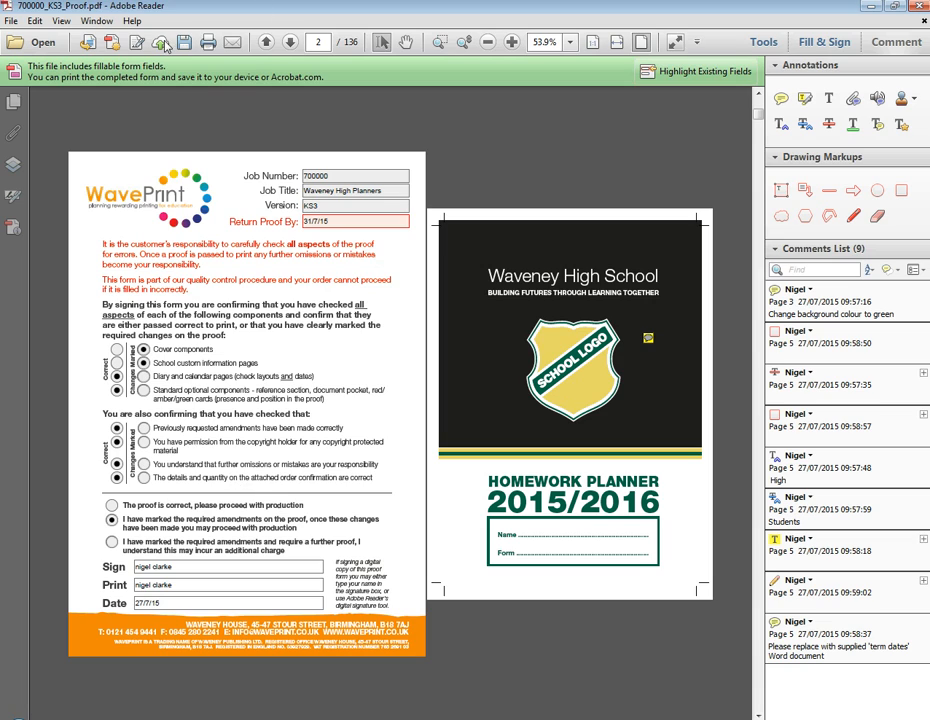